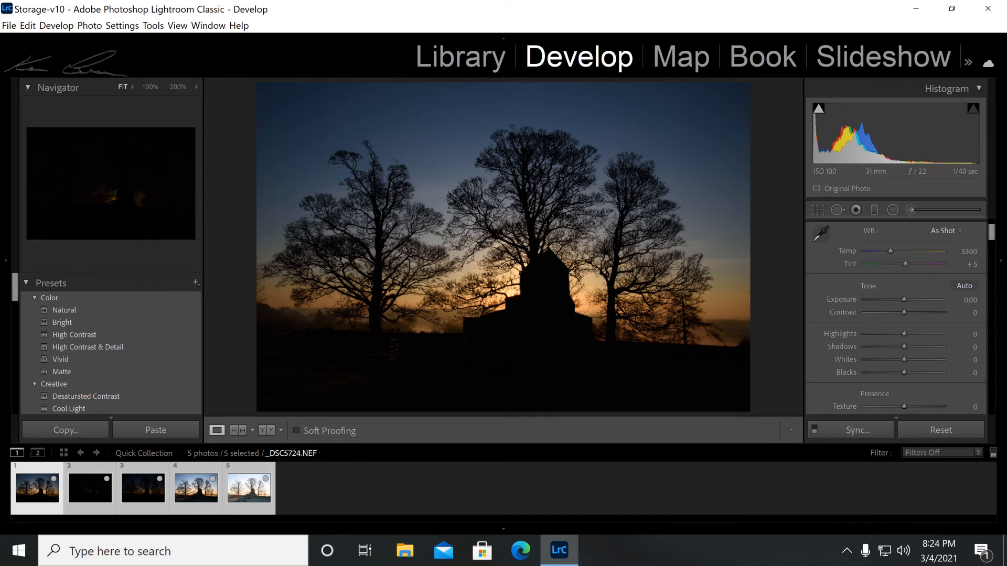
Merge the five bracketed exposures into an HDR photo with Auto Align, Auto Settings and Low deghosting.
left_click(90, 487)
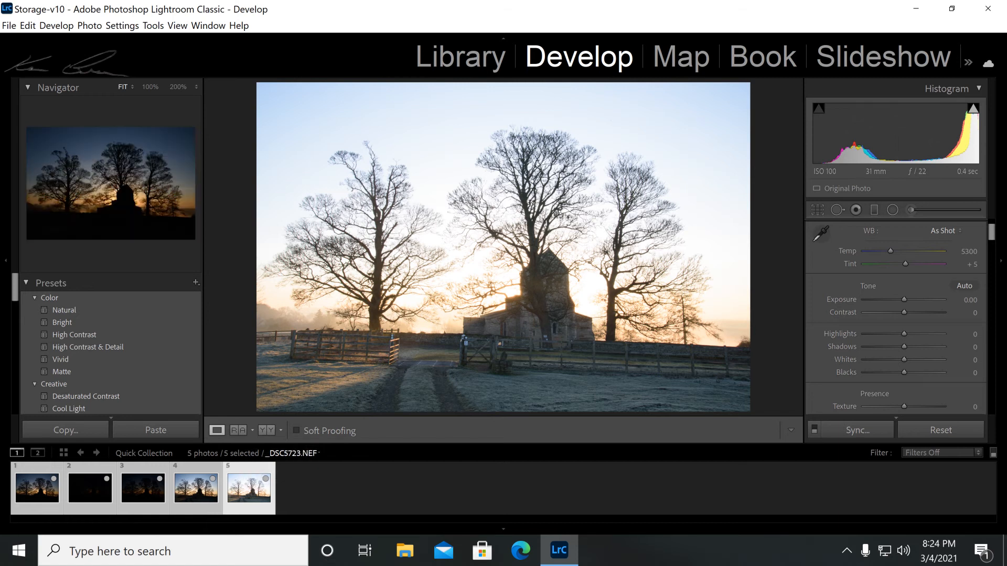
left_click(37, 487)
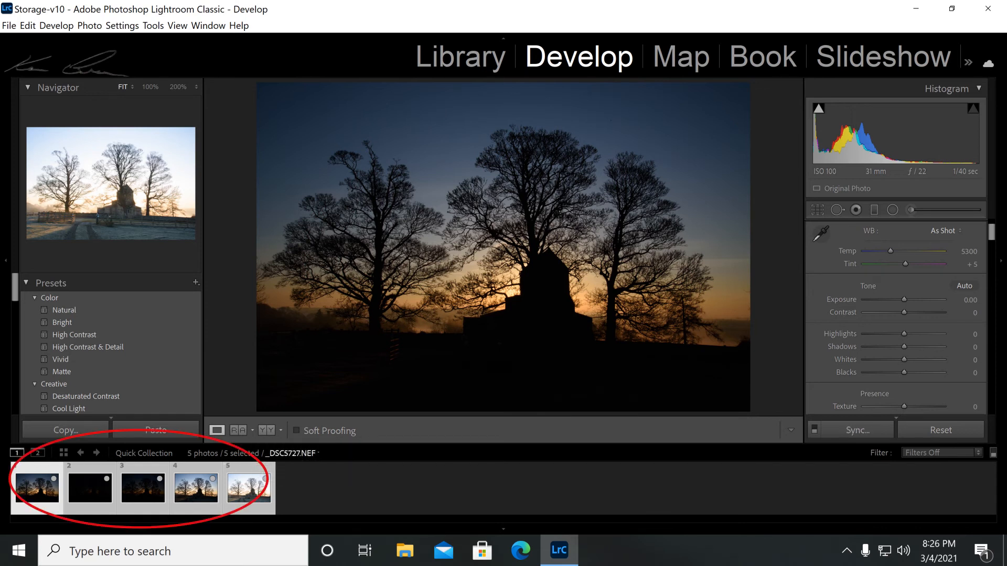
right_click(248, 486)
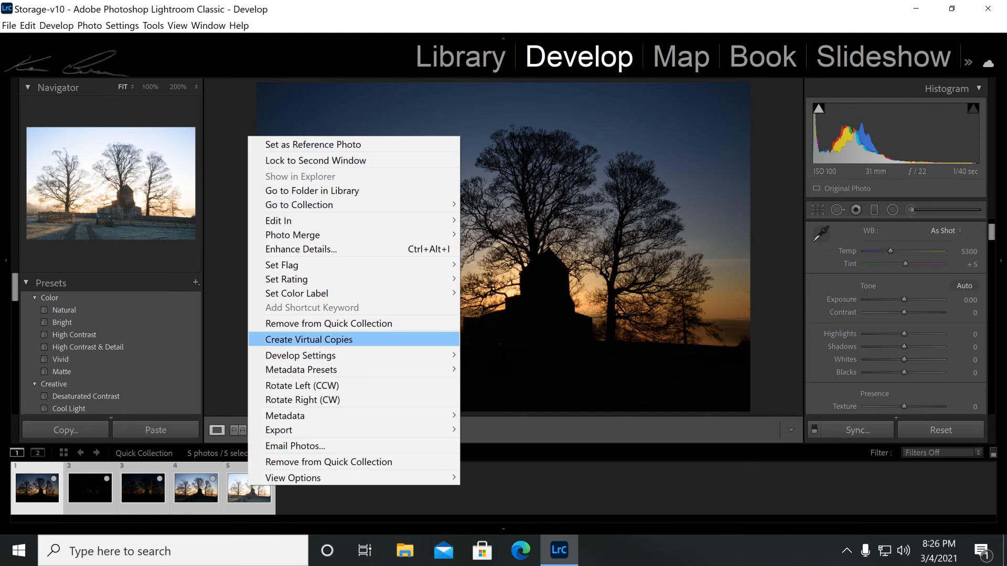
mouse_move(314, 234)
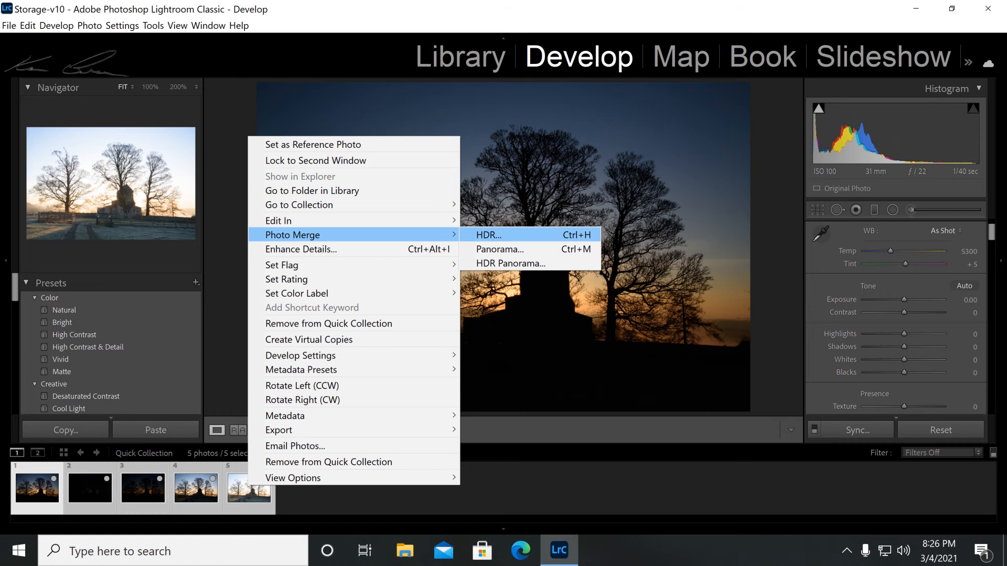
left_click(488, 235)
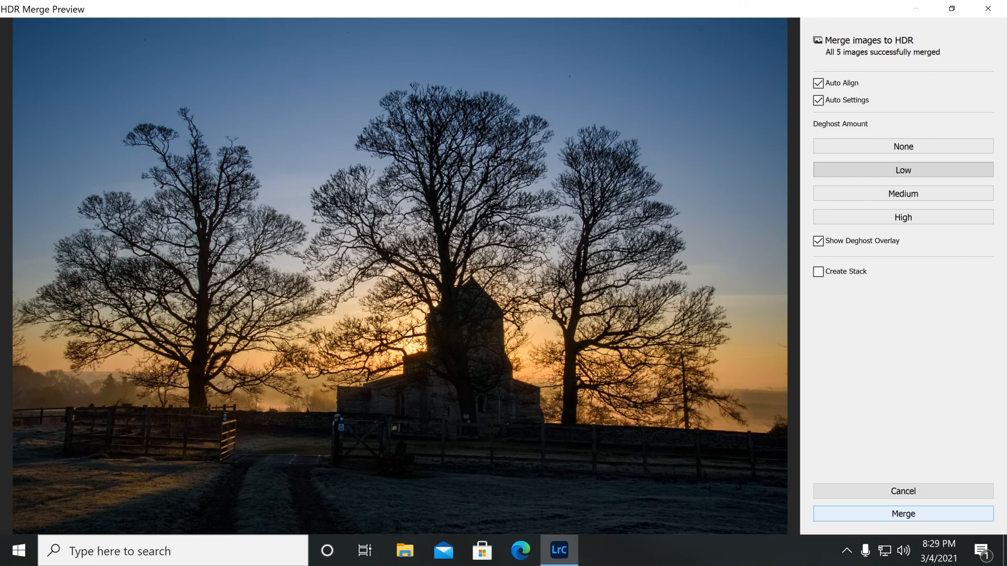
key("Return")
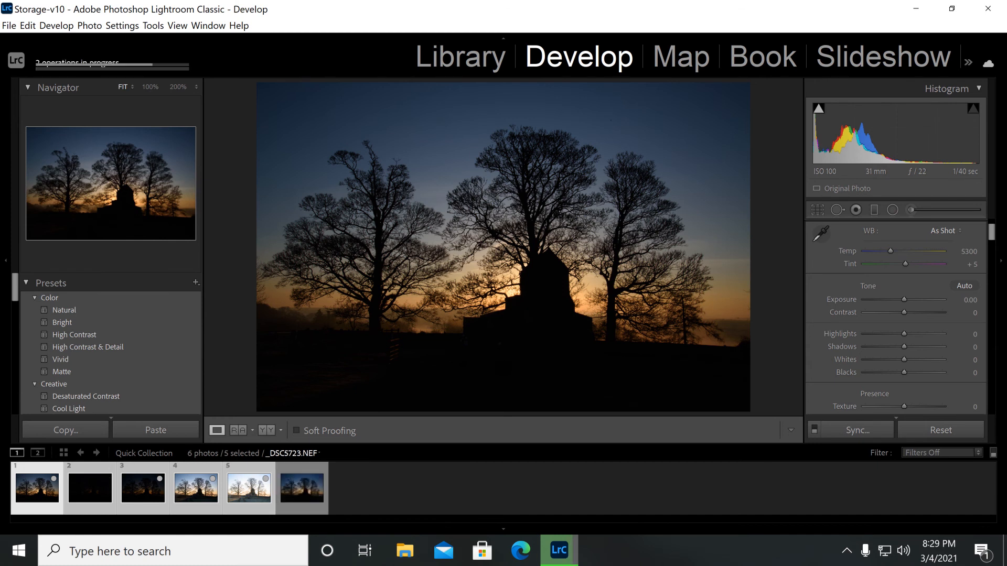
Reset the merged HDR photo's develop settings and apply Auto tone adjustments.
left_click(301, 488)
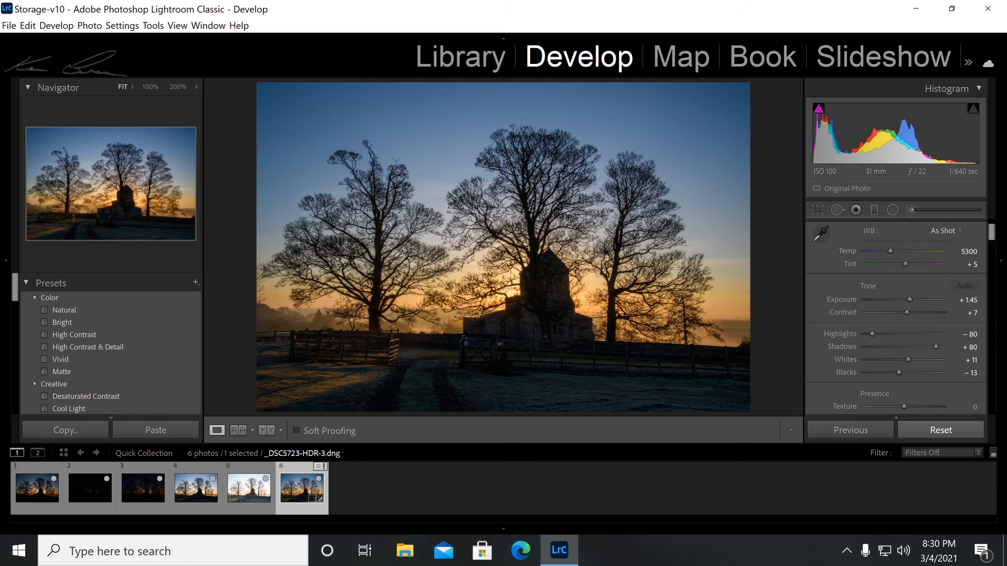
left_click(940, 430)
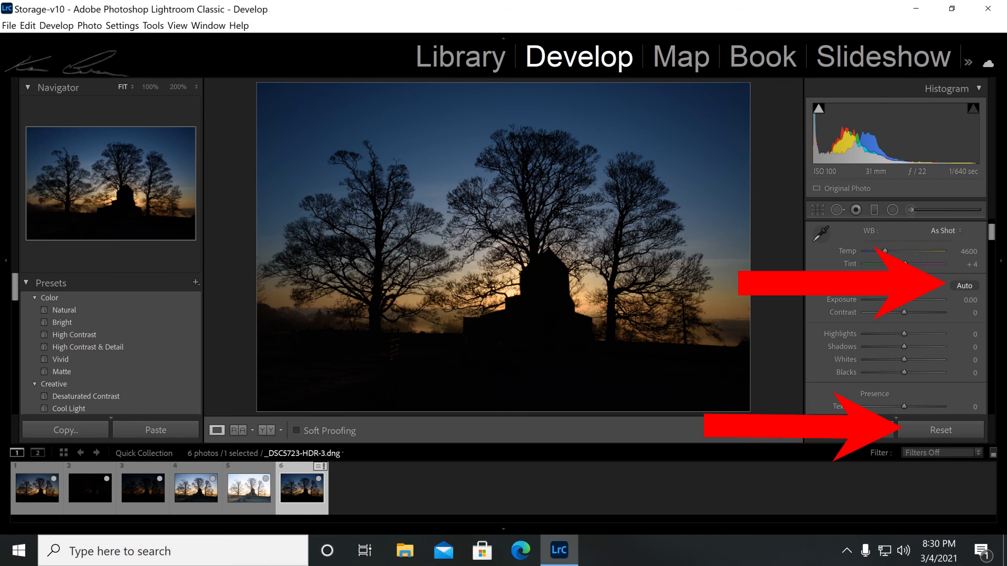
left_click(964, 286)
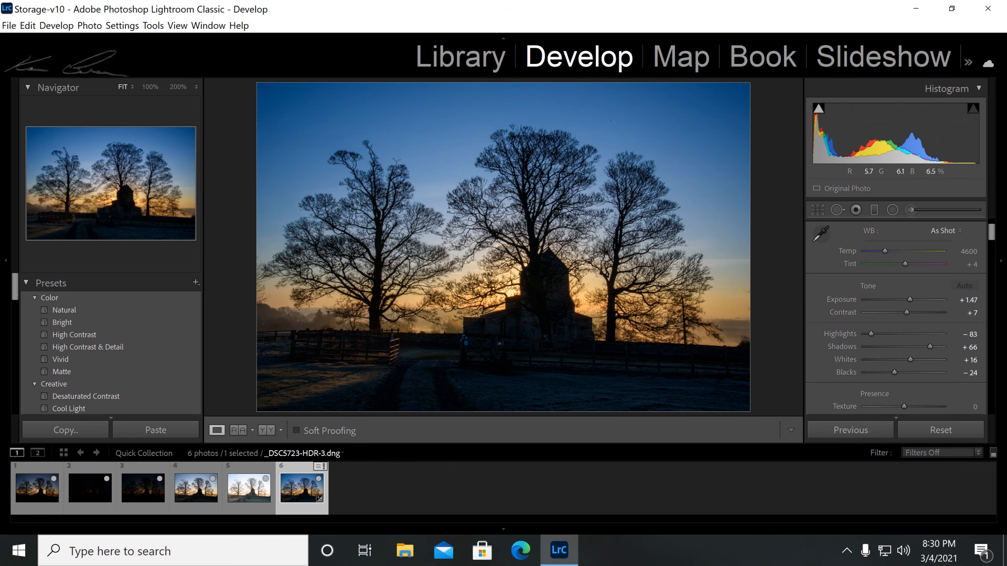
Draw an upright oval radial filter over the church tower and reduce its Clarity to 0.
left_click(892, 210)
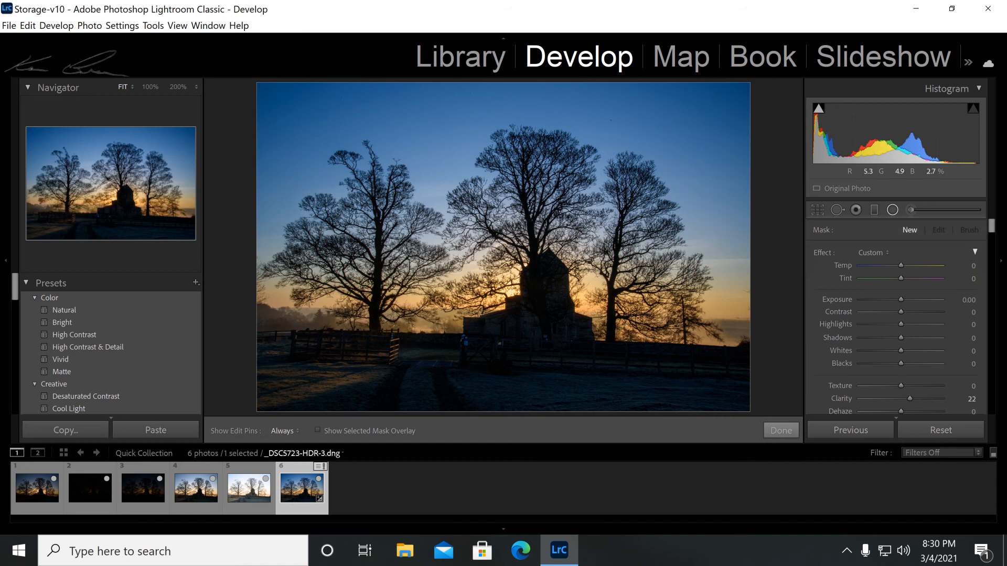
mouse_move(521, 276)
left_mouse_down()
mouse_move(566, 342)
mouse_move(537, 296)
mouse_move(547, 313)
left_mouse_up()
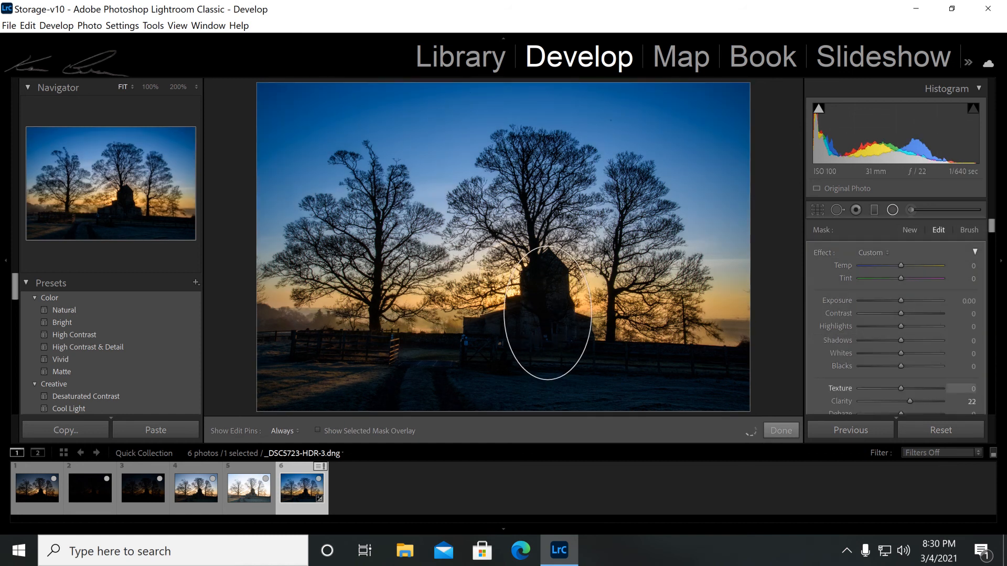
scroll(895, 315, "down", 5)
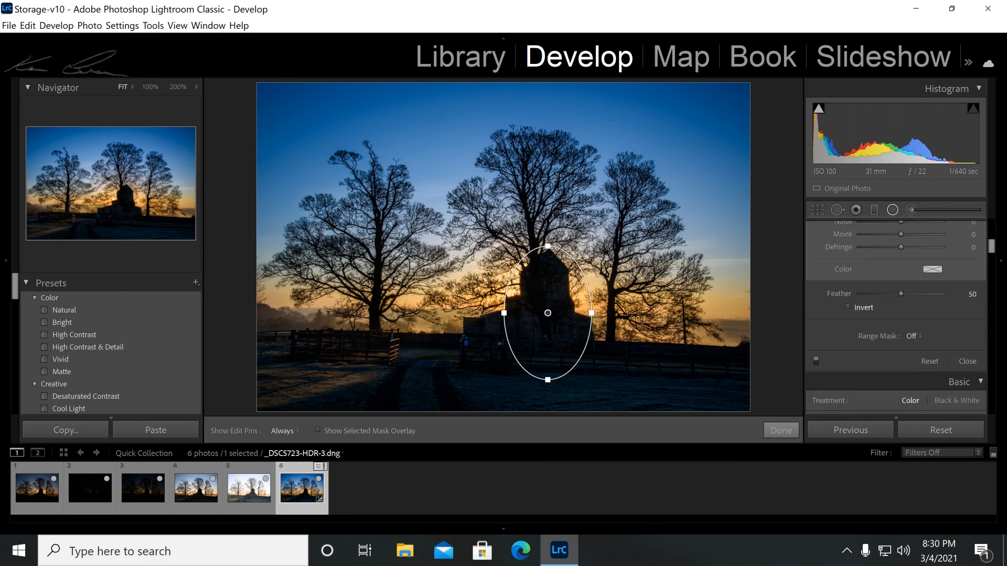
scroll(895, 315, "up", 5)
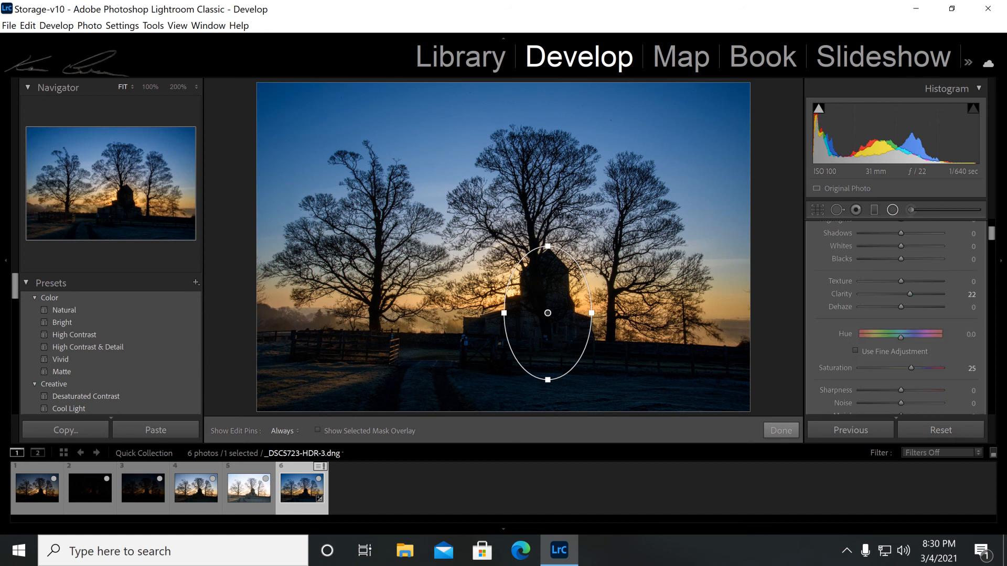
scroll(895, 315, "up", 1)
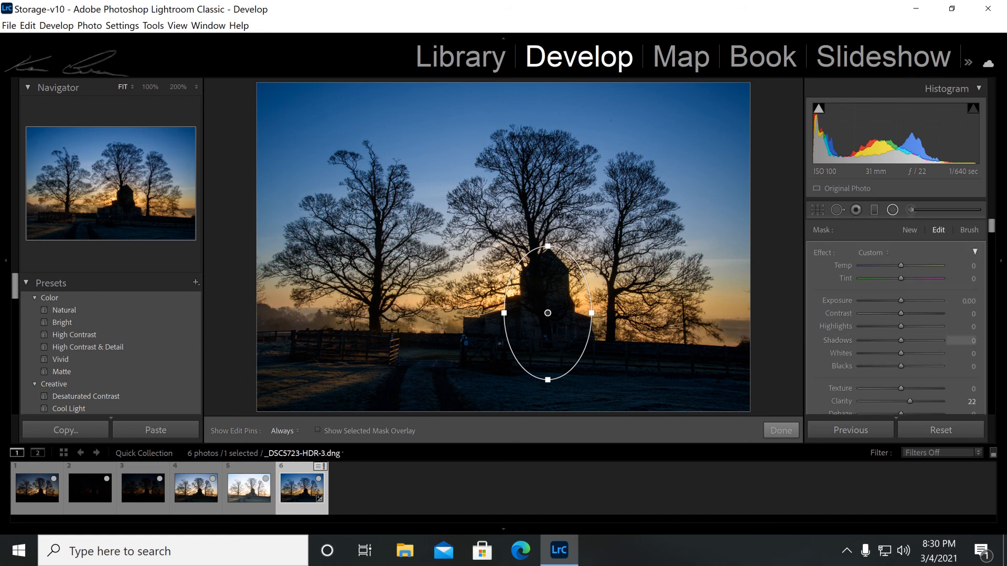
left_click_drag(910, 401, 901, 401)
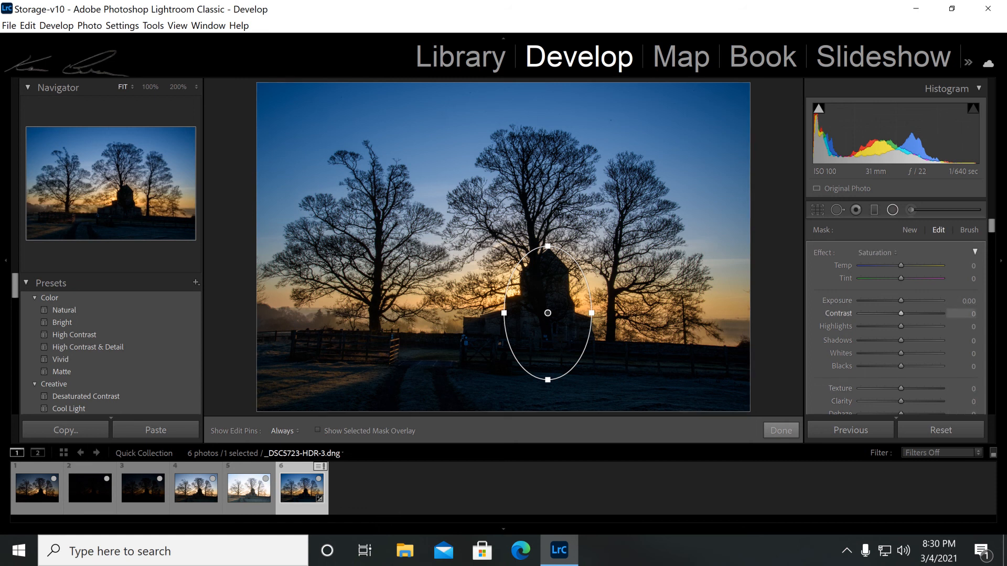
Try an Exposure of 0.79 in the church tower's radial filter and undo the last two adjustments.
left_click_drag(900, 301, 909, 301)
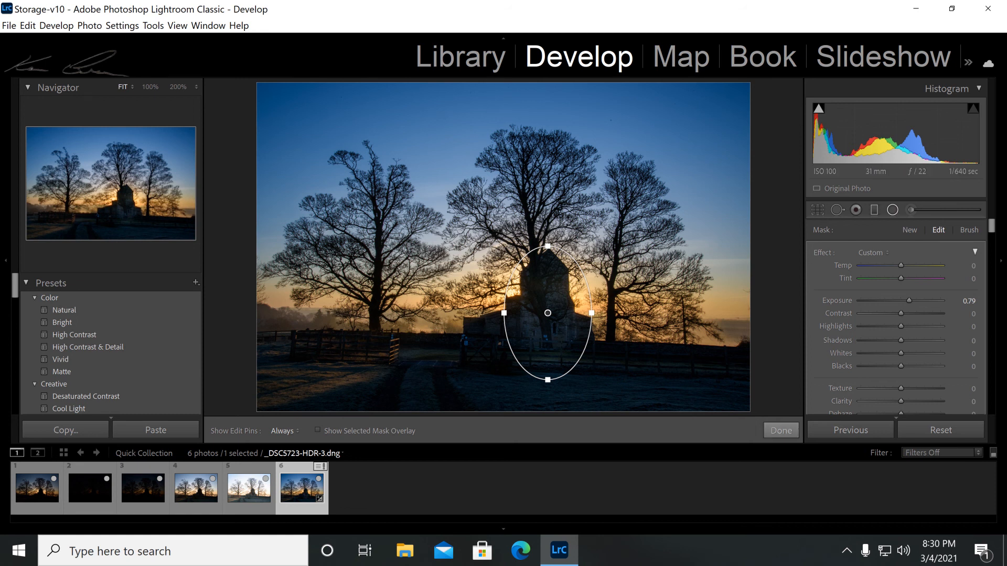
left_click(780, 430)
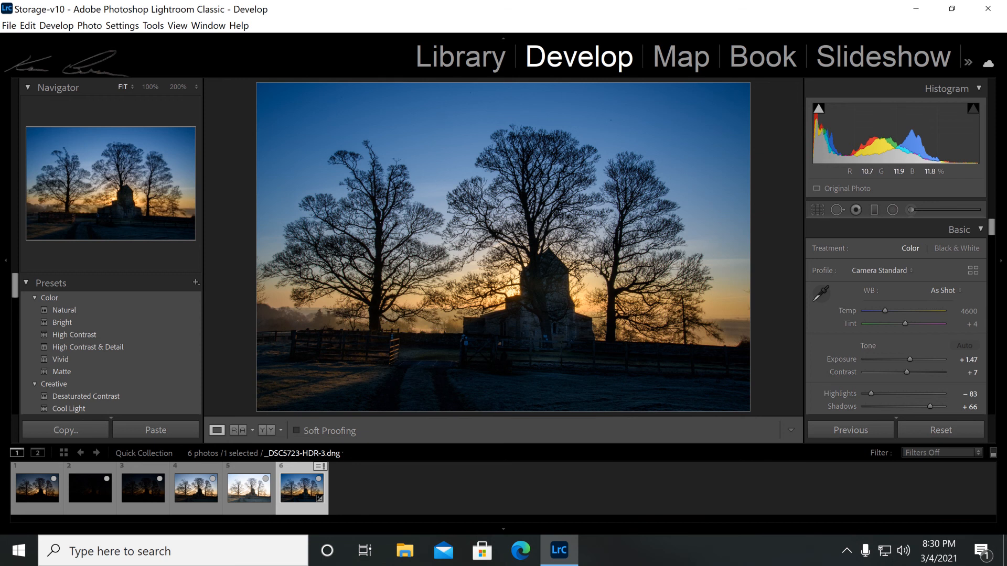
key("z")
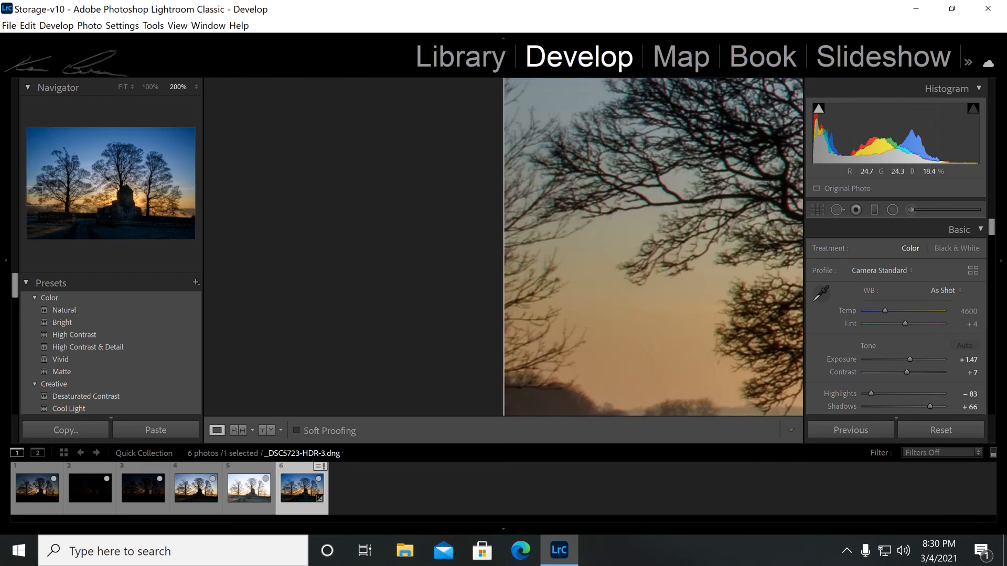
key("ctrl+z")
key("ctrl+z")
key("z")
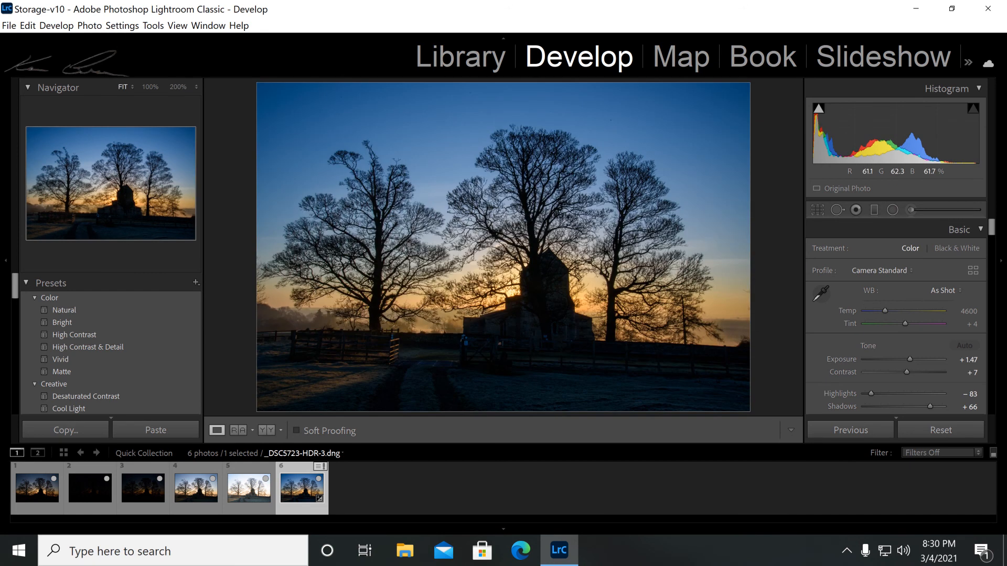
Draw a second, wide radial filter over the frosty field and path in the foreground.
key("r")
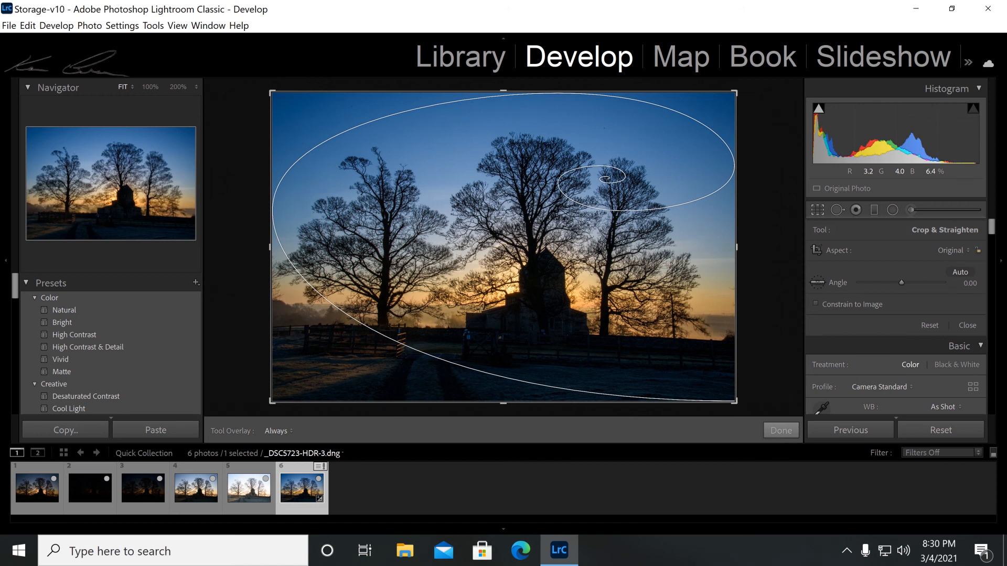
key("shift+m")
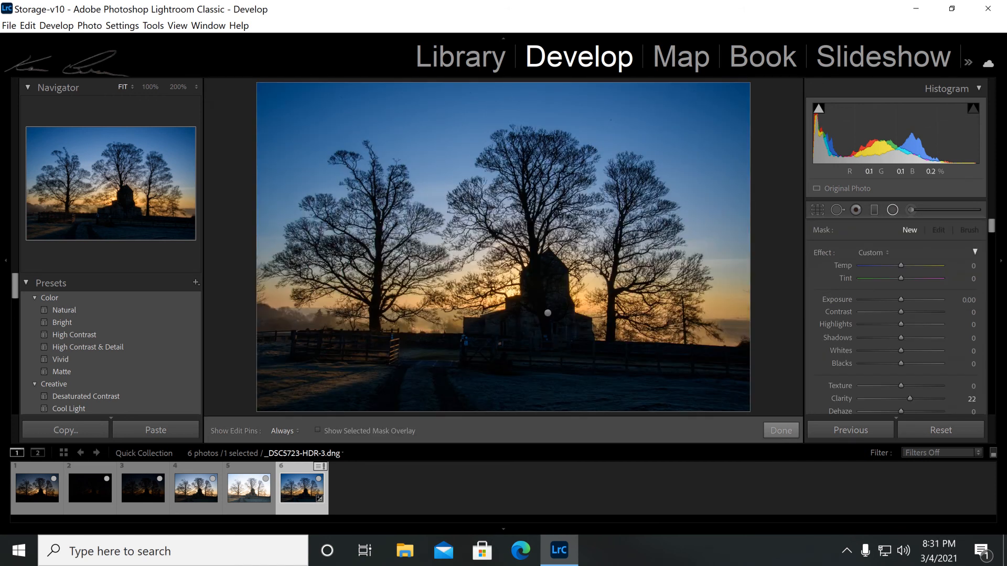
mouse_move(422, 362)
left_mouse_down()
mouse_move(647, 413)
mouse_move(585, 363)
mouse_move(595, 368)
mouse_move(576, 379)
left_mouse_up()
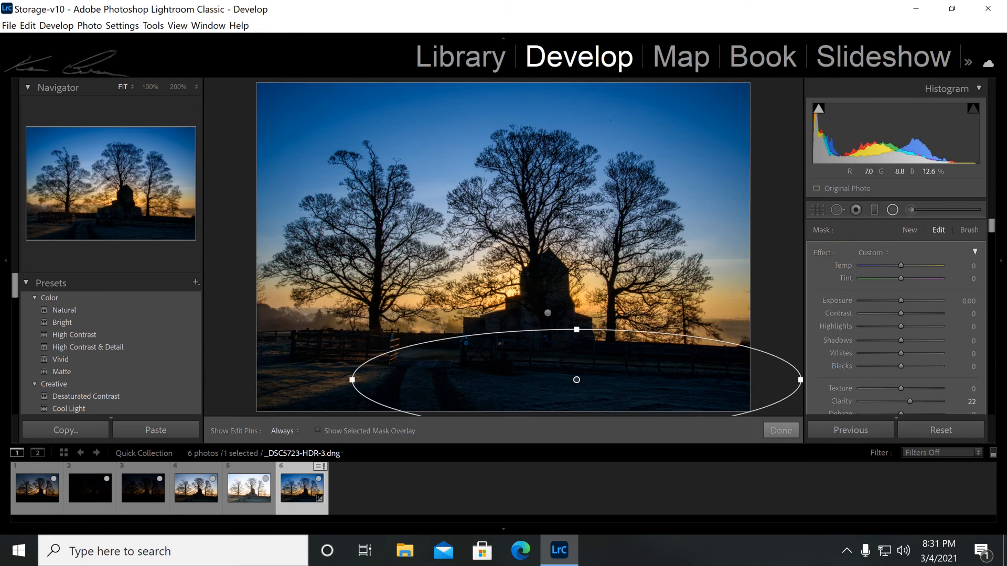
Set the foreground radial filter's Exposure to 0.81 and finish editing the filter.
scroll(897, 314, "down", 5)
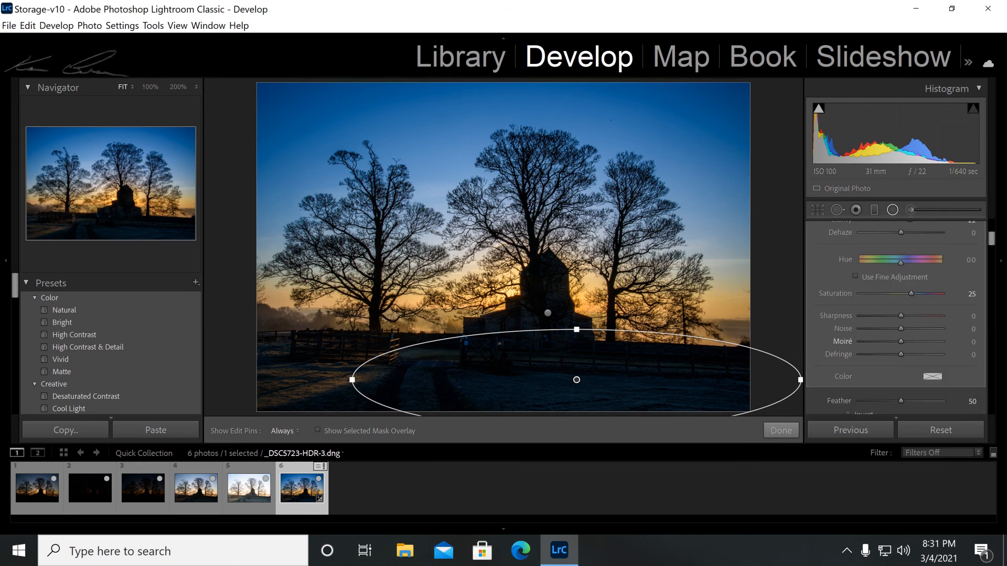
scroll(897, 314, "down", 2)
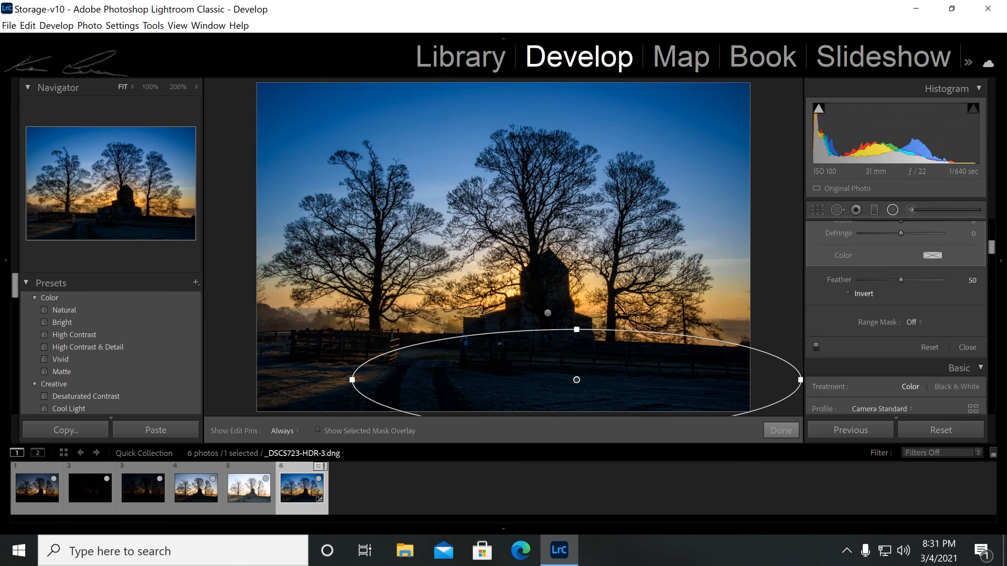
scroll(896, 314, "up", 4)
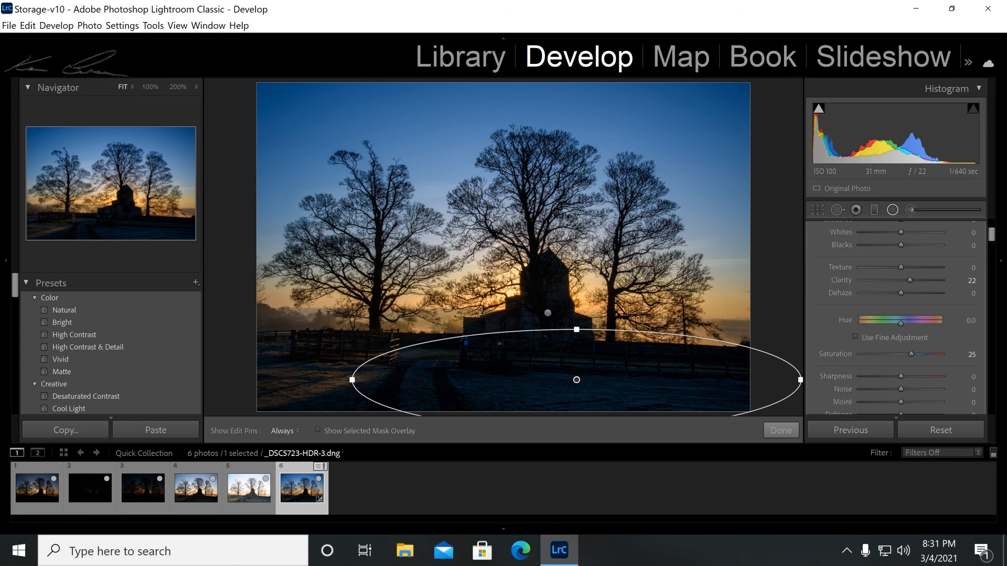
scroll(897, 315, "up", 3)
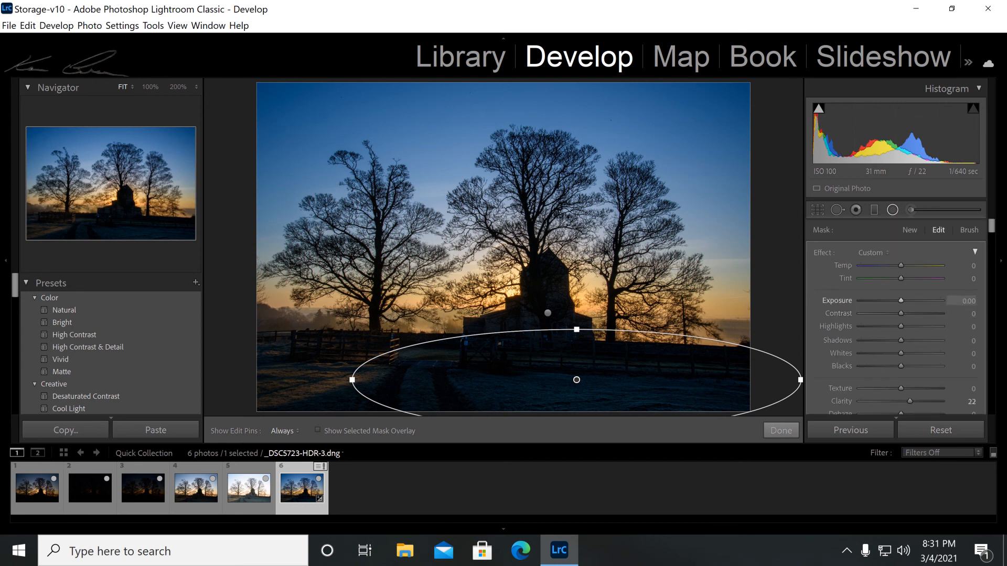
left_click_drag(901, 300, 911, 300)
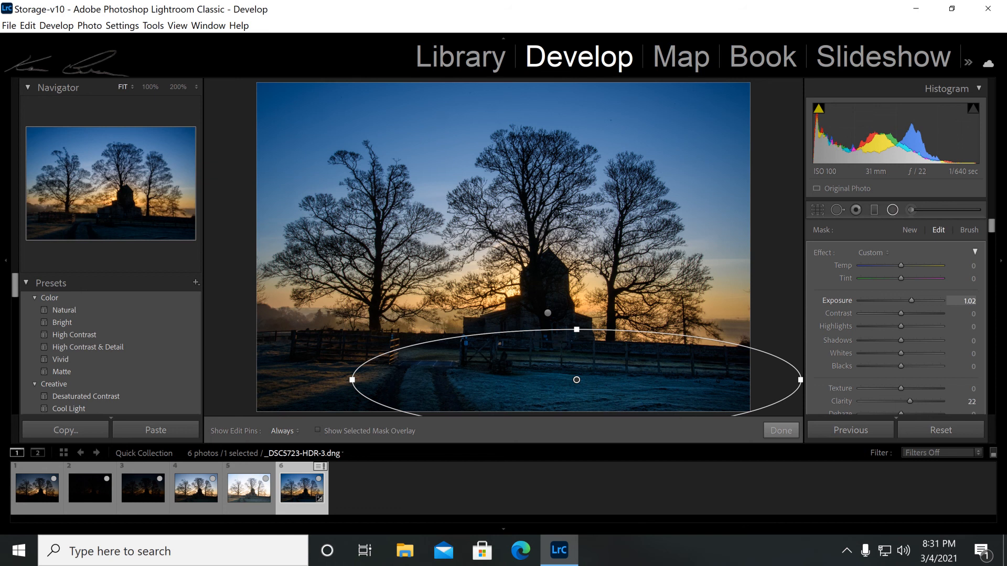
left_click_drag(911, 300, 909, 300)
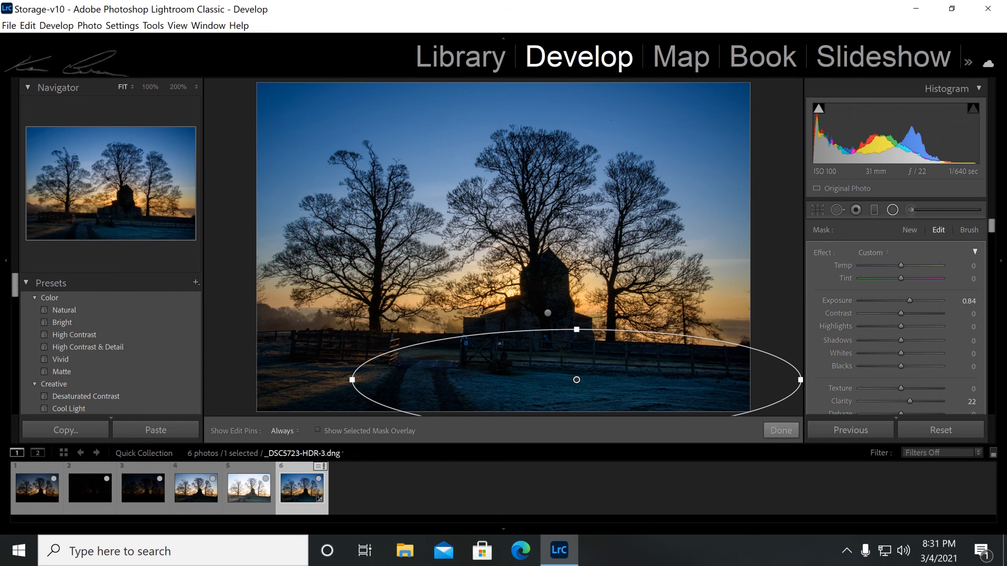
mouse_move(909, 300)
left_mouse_down()
mouse_move(939, 300)
mouse_move(909, 300)
left_mouse_up()
left_click(780, 429)
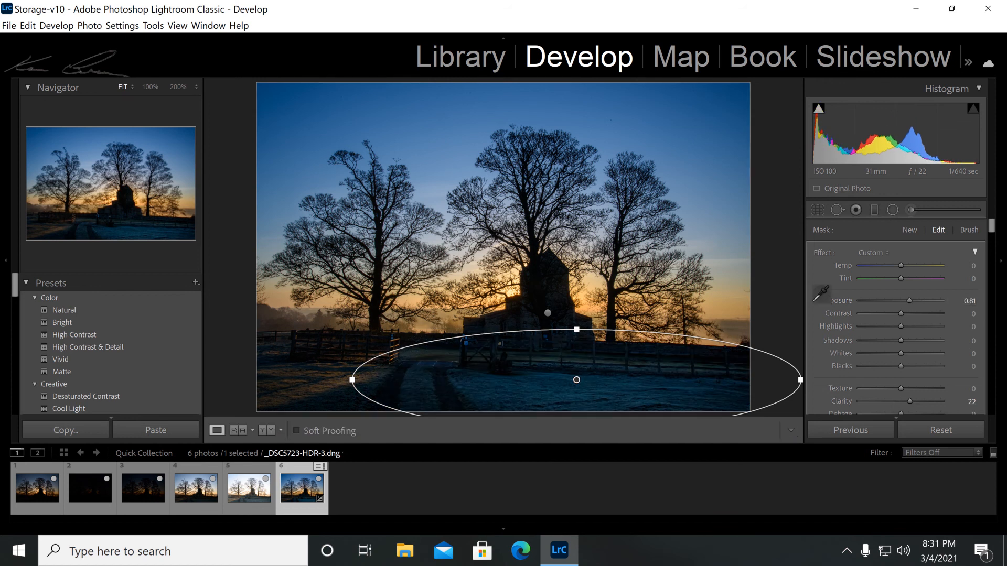
Reopen the church tower's radial filter, set its Exposure to 0.54 and finish editing it.
left_click(547, 313)
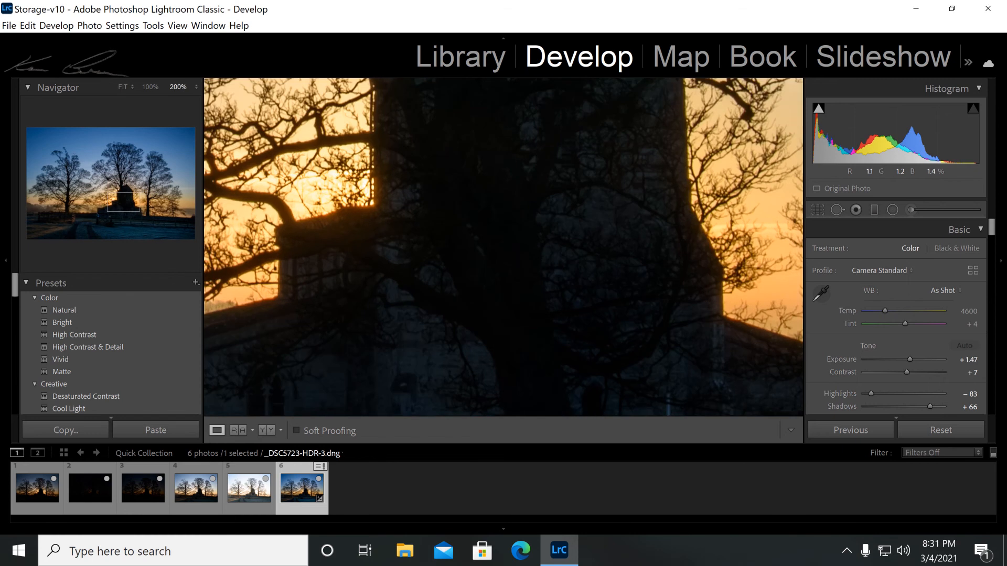
left_click(547, 313)
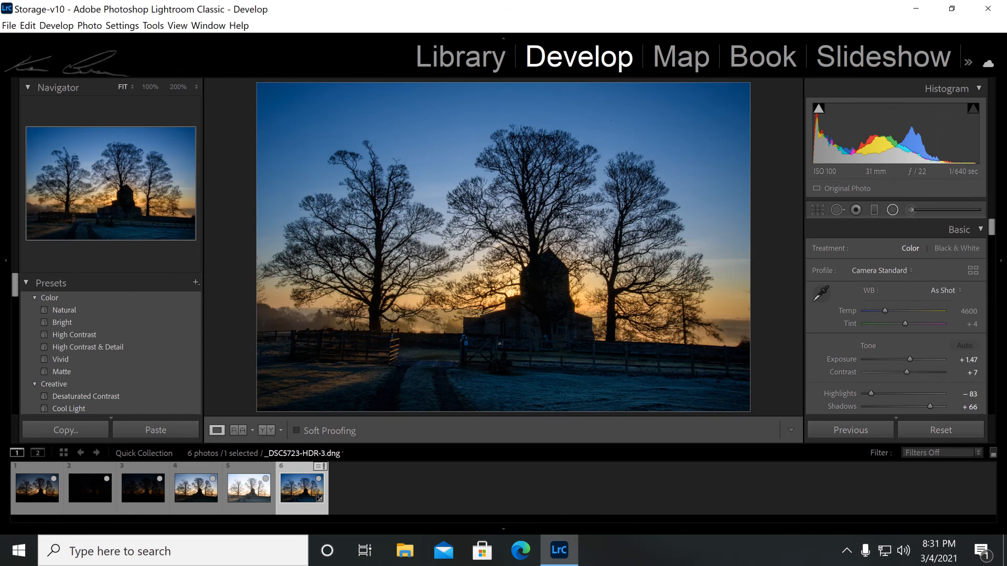
key("shift+m")
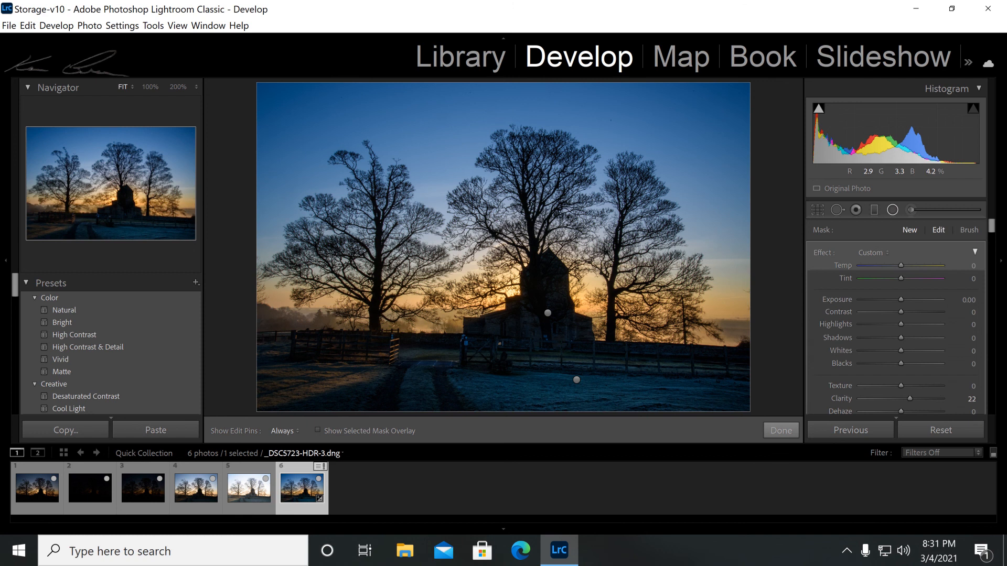
left_click(547, 313)
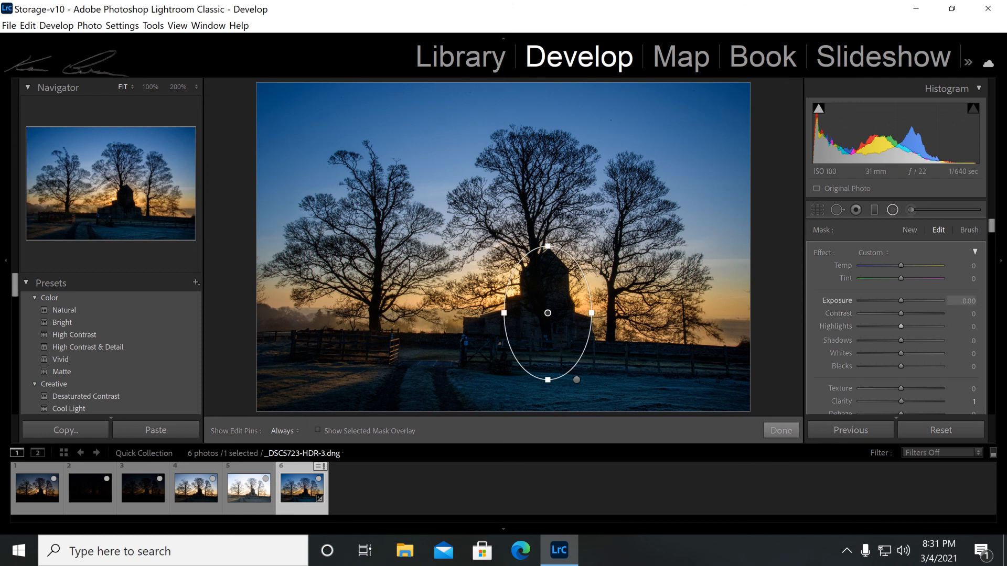
left_click_drag(900, 300, 904, 301)
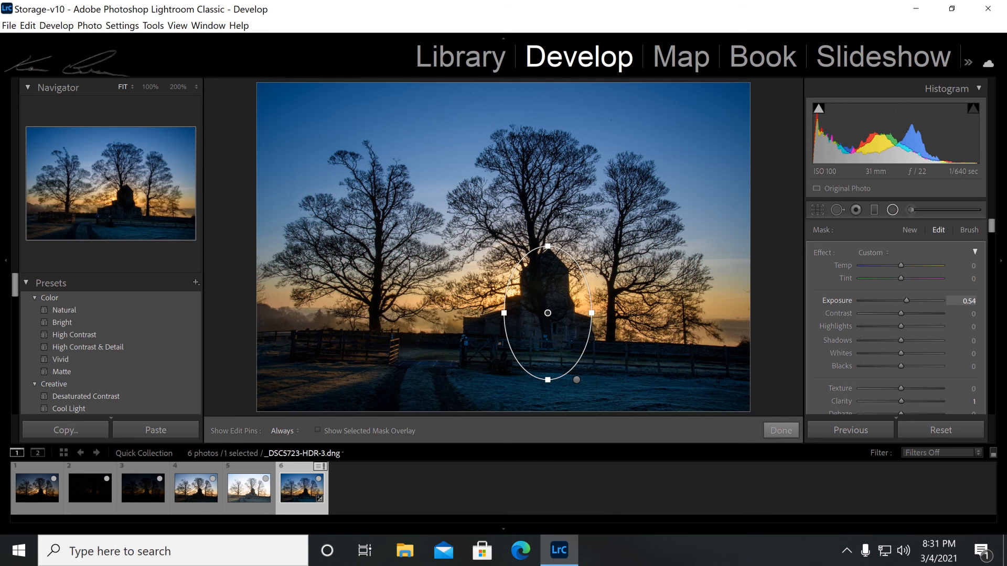
left_click(781, 430)
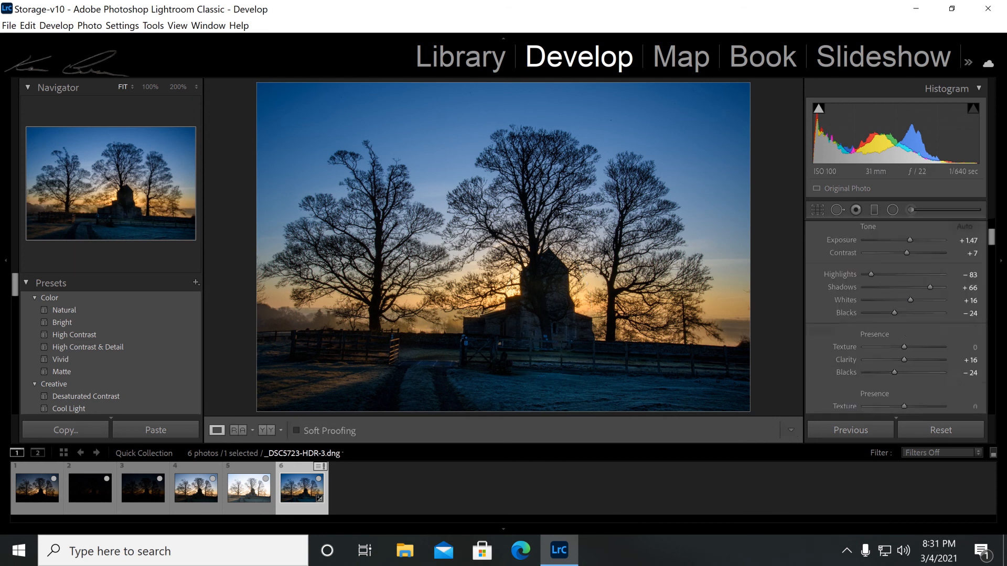
Raise the HDR photo's colour saturation to +20 for Orange, +35 for Yellow and +18 for Blue.
scroll(895, 318, "down", 10)
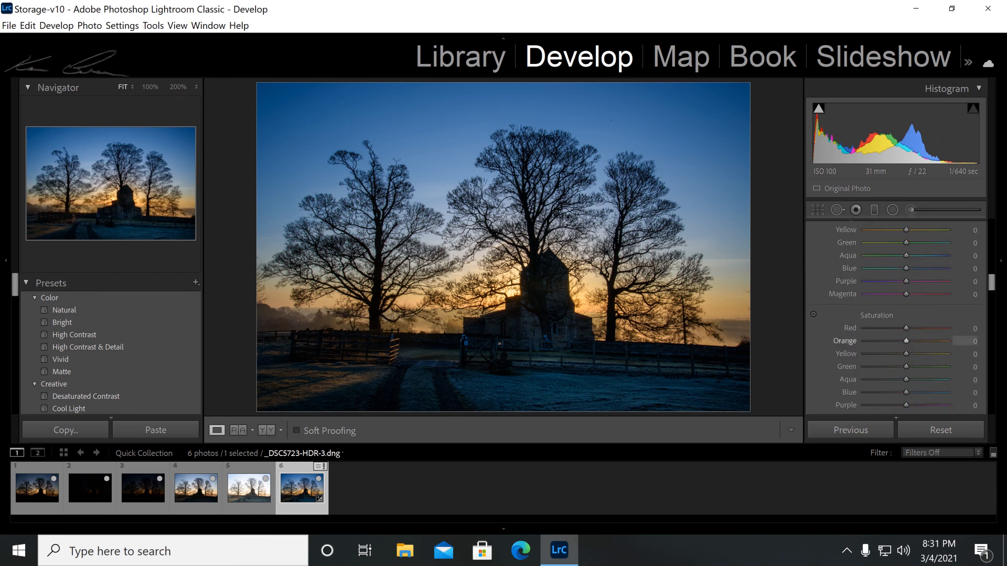
left_click_drag(907, 341, 911, 341)
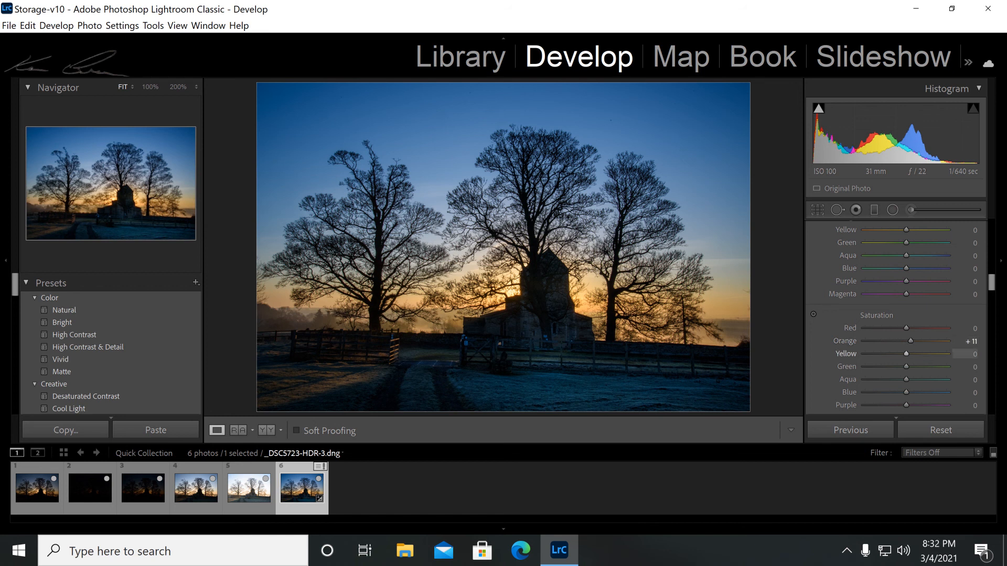
mouse_move(906, 353)
left_mouse_down()
mouse_move(948, 354)
mouse_move(865, 354)
mouse_move(947, 354)
mouse_move(870, 353)
mouse_move(948, 353)
mouse_move(917, 353)
mouse_move(940, 340)
mouse_move(914, 340)
left_mouse_up()
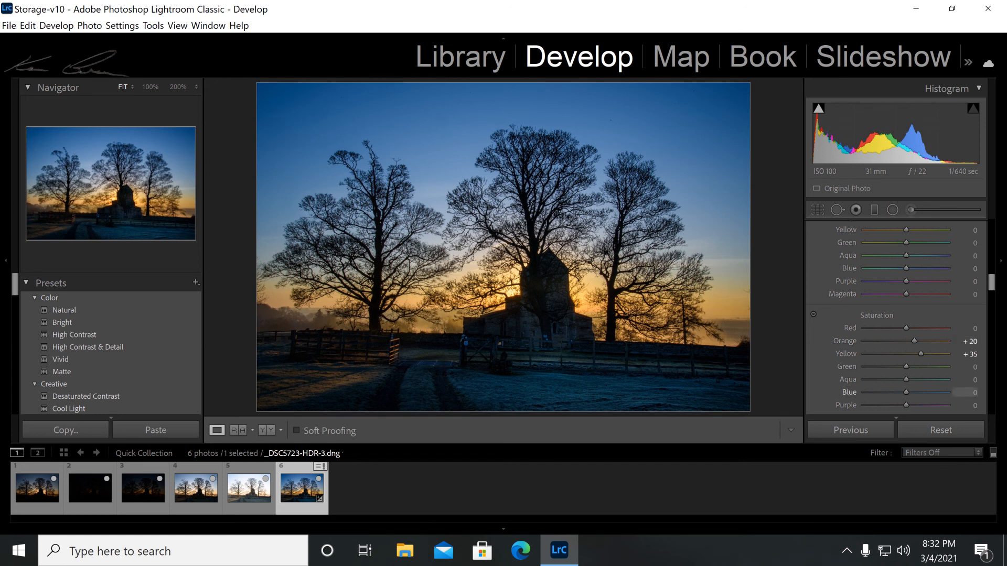
left_click_drag(906, 392, 913, 392)
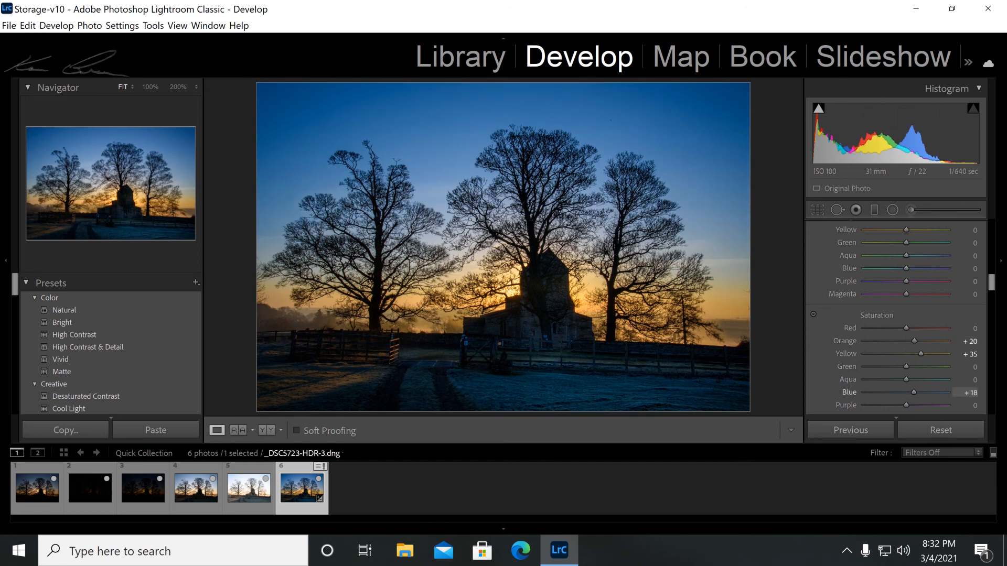
Set the photo's overall Clarity to +16 and its Contrast to +19.
scroll(897, 314, "up", 4)
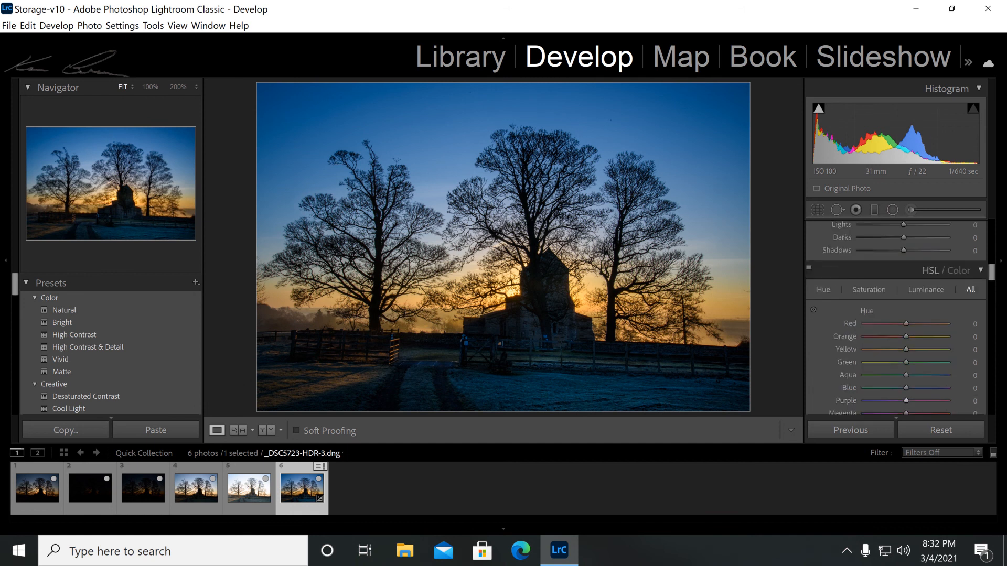
scroll(896, 315, "up", 5)
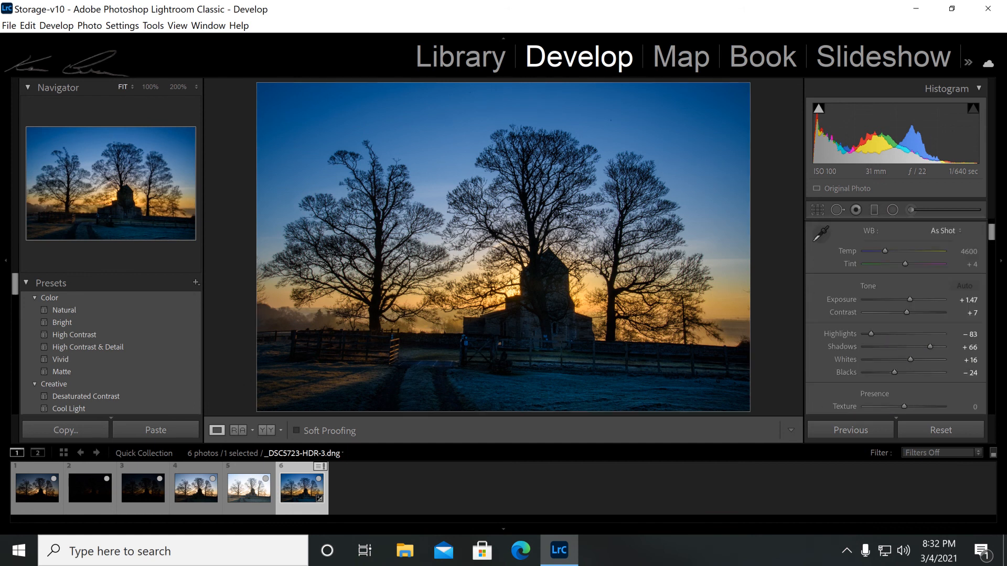
scroll(896, 346, "down", 2)
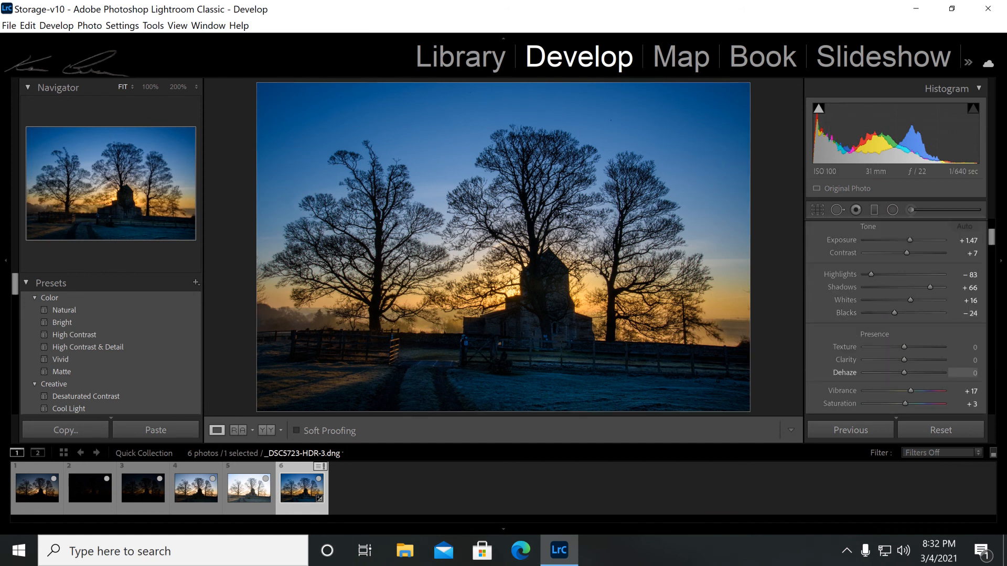
mouse_move(925, 360)
left_mouse_down()
mouse_move(943, 360)
mouse_move(871, 359)
mouse_move(910, 360)
left_mouse_up()
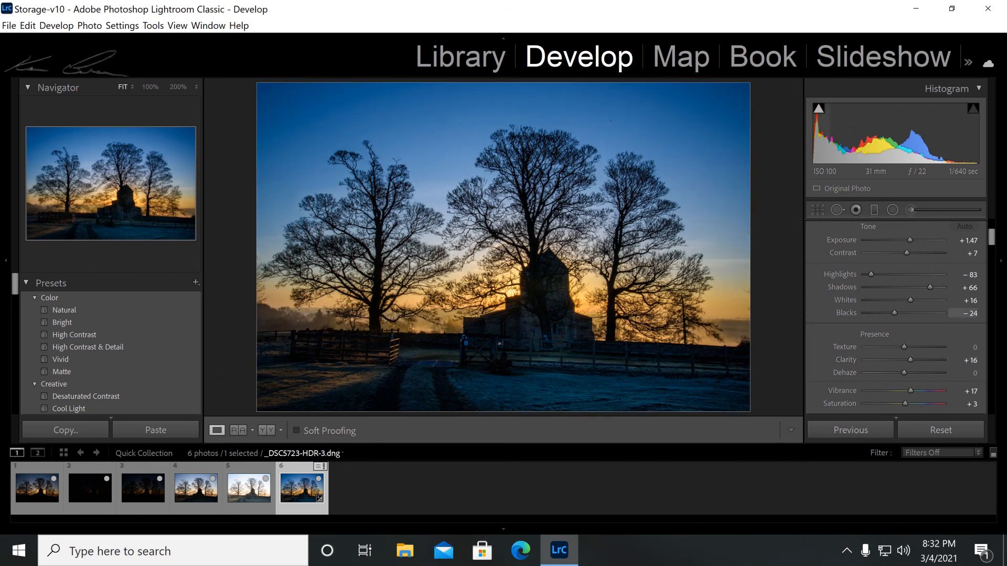
scroll(895, 318, "up", 1)
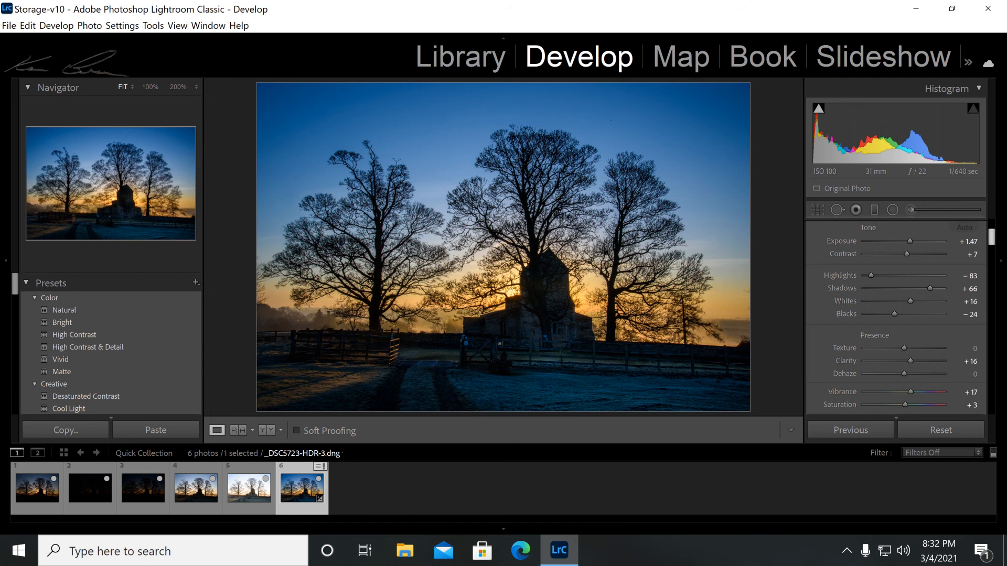
left_click_drag(907, 254, 912, 254)
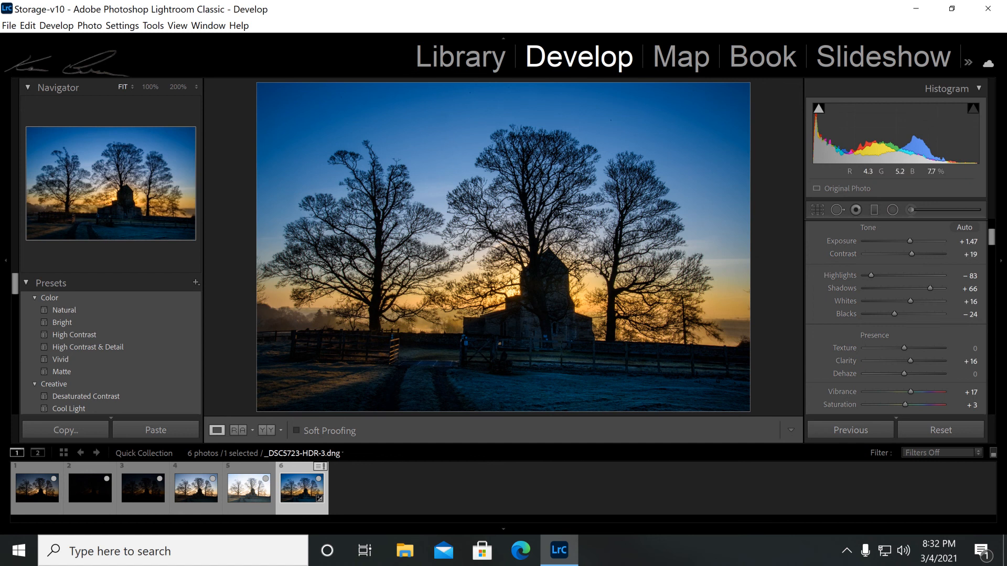
Inspect the church surroundings, fence, stone wall and tree branches at 200% magnification, and return to the full-image view.
left_click(593, 356)
left_click_drag(419, 221, 632, 189)
left_click_drag(504, 294, 415, 173)
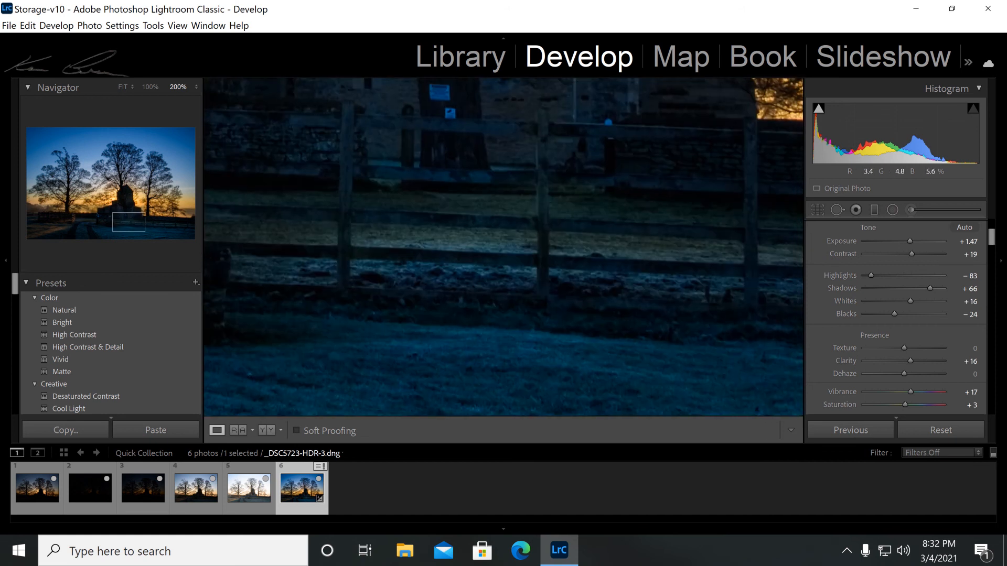
left_click_drag(576, 231, 378, 195)
left_click_drag(655, 273, 340, 189)
left_click_drag(630, 220, 357, 278)
left_click_drag(472, 157, 503, 370)
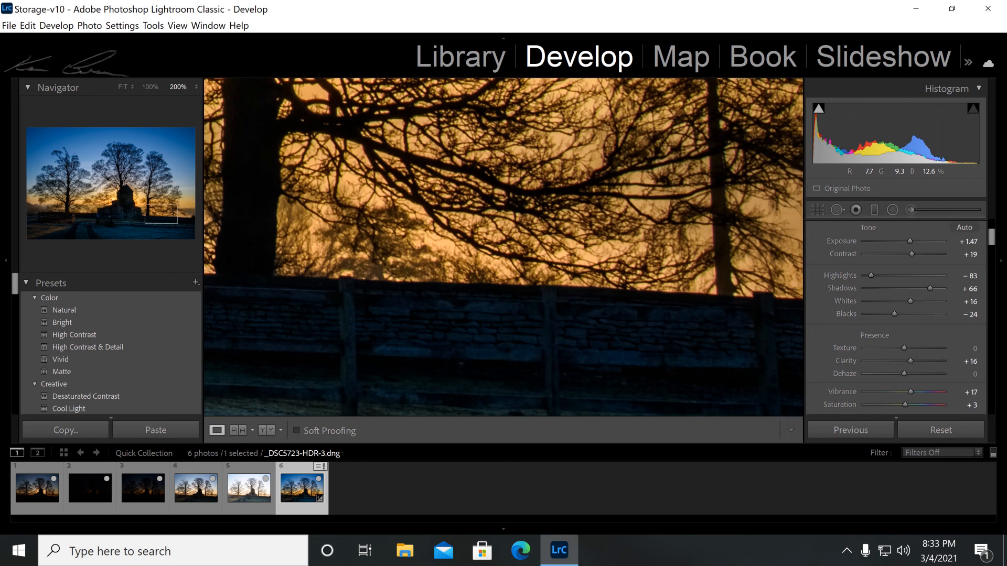
key("z")
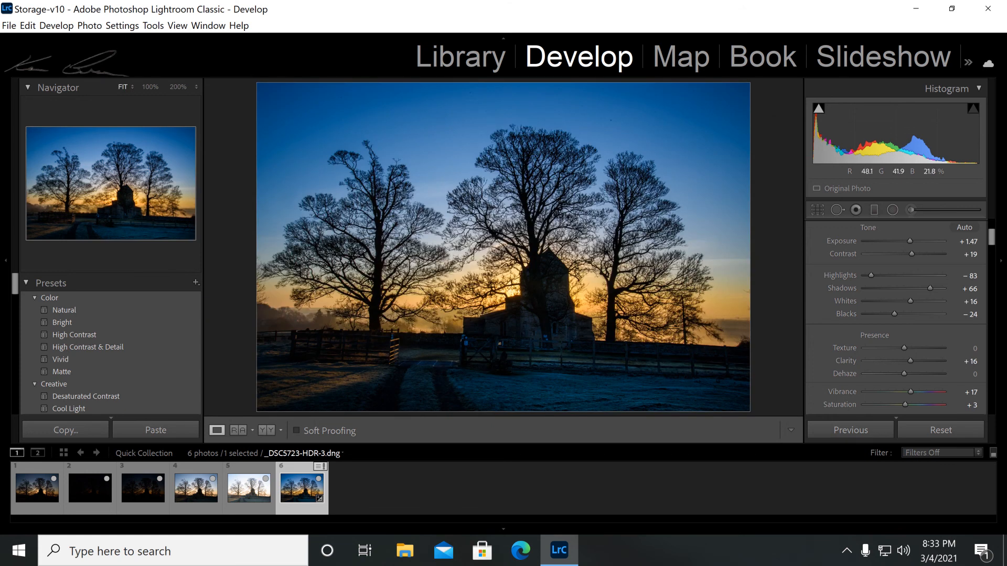